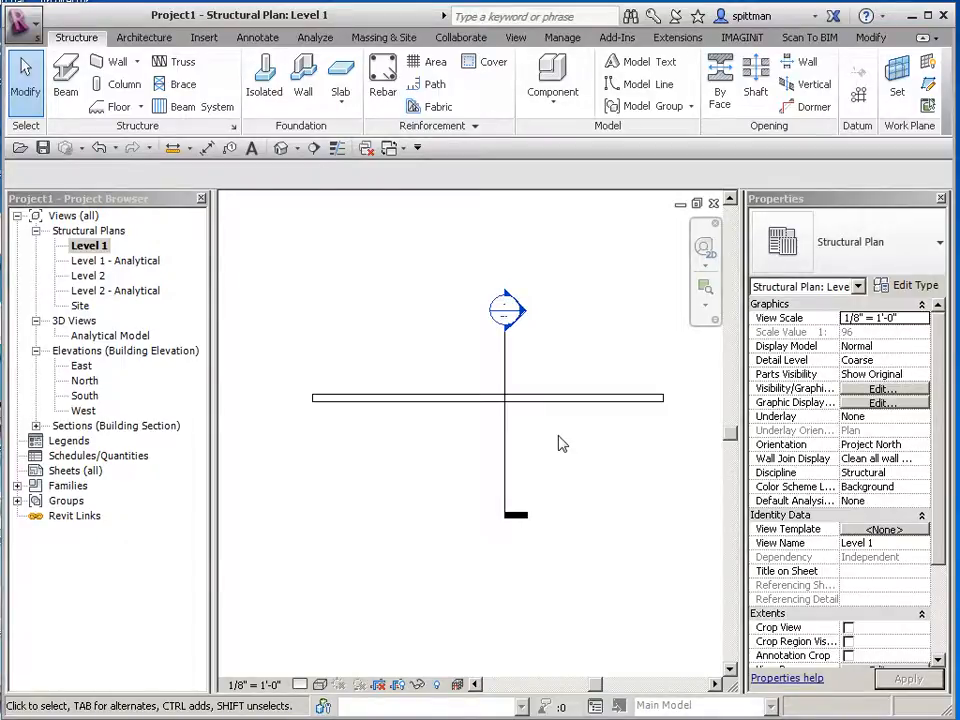
Duplicate the foundation wall's type as "Foundation - 12" Concrete with Chamfer".
click(542, 405)
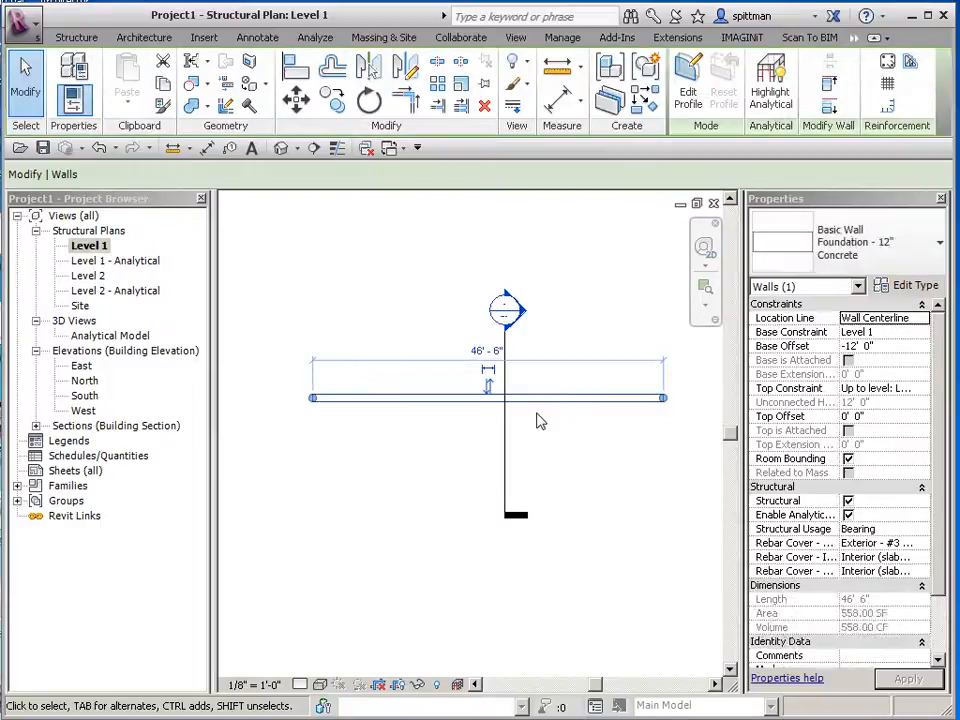
click(905, 285)
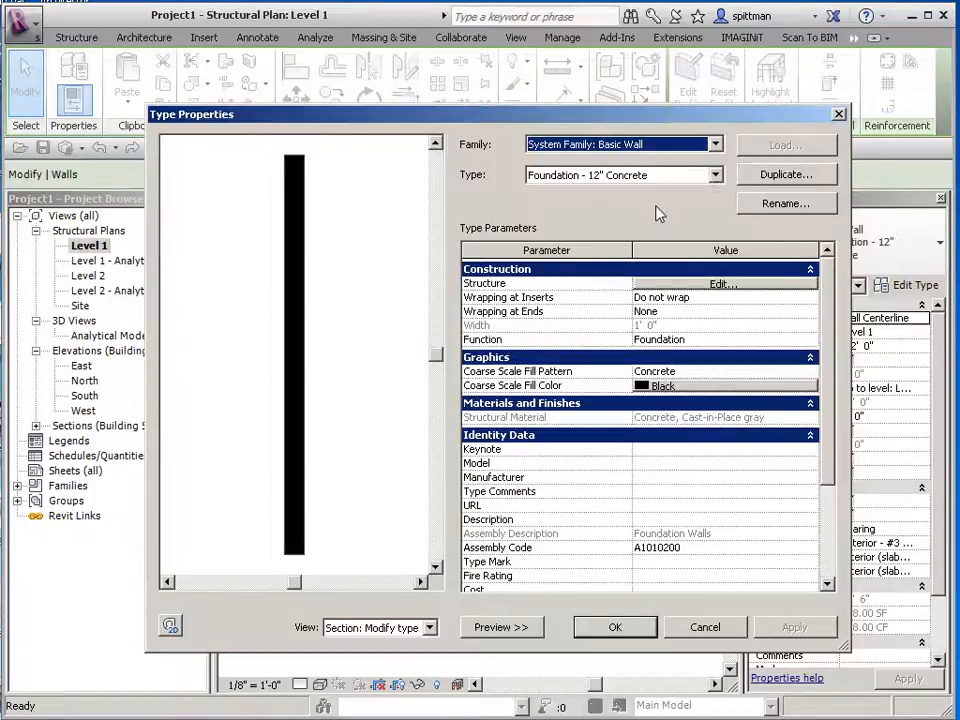
click(790, 175)
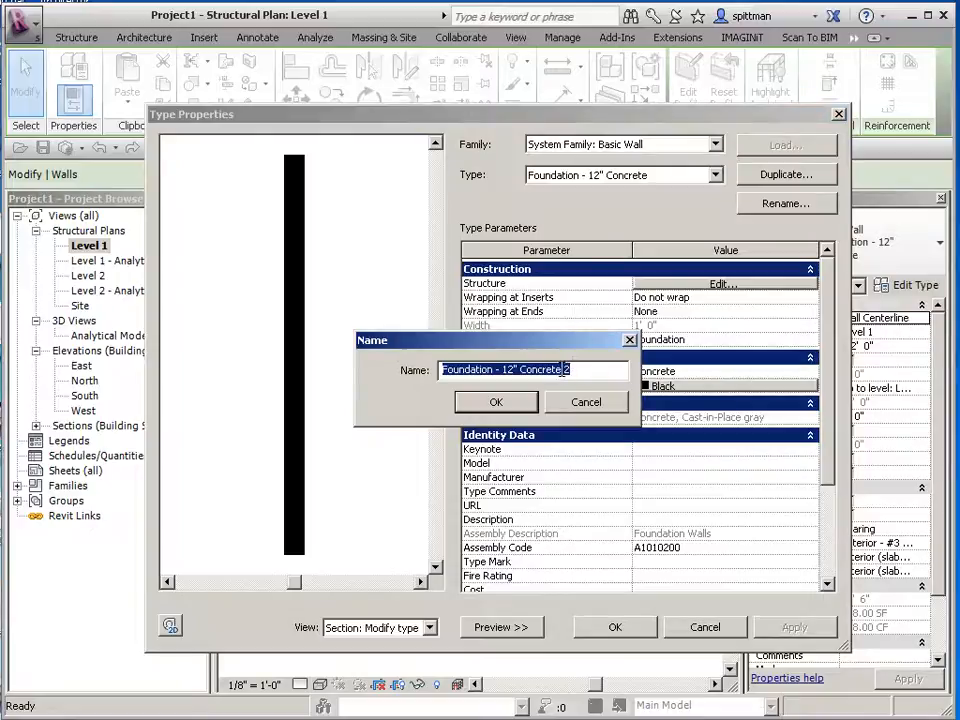
drag(563, 369, 583, 367)
key(BackSpace)
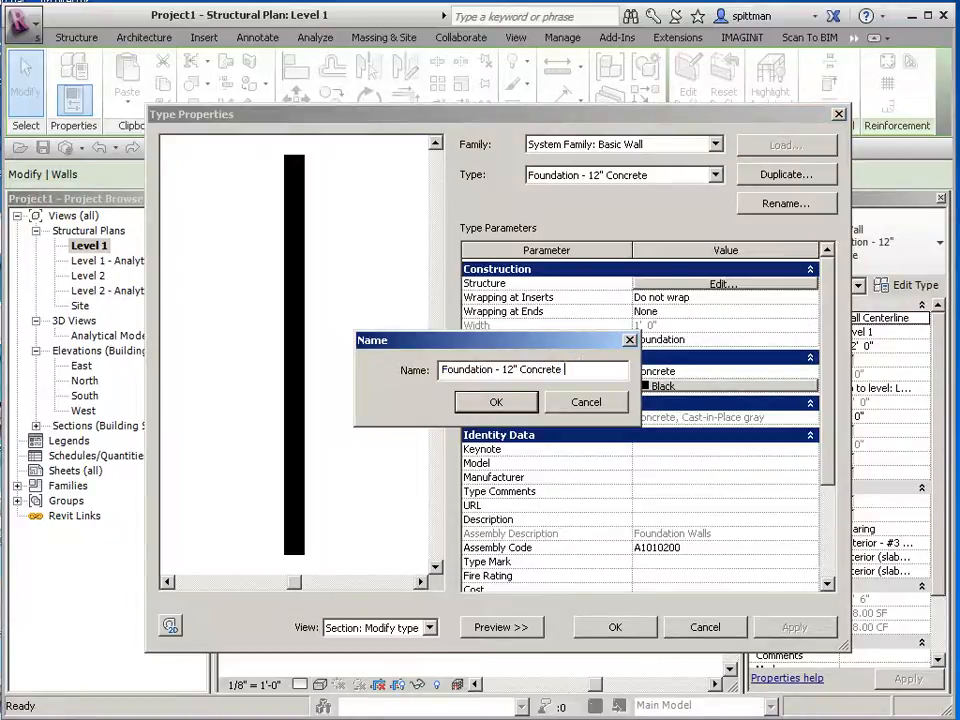
text(with Chamfer)
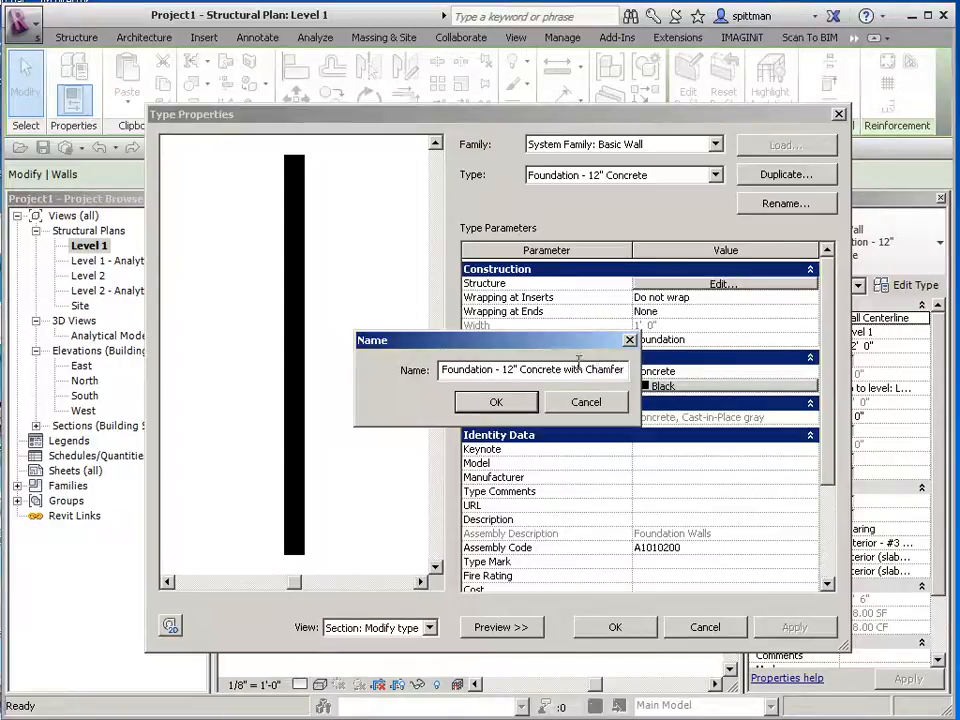
click(500, 403)
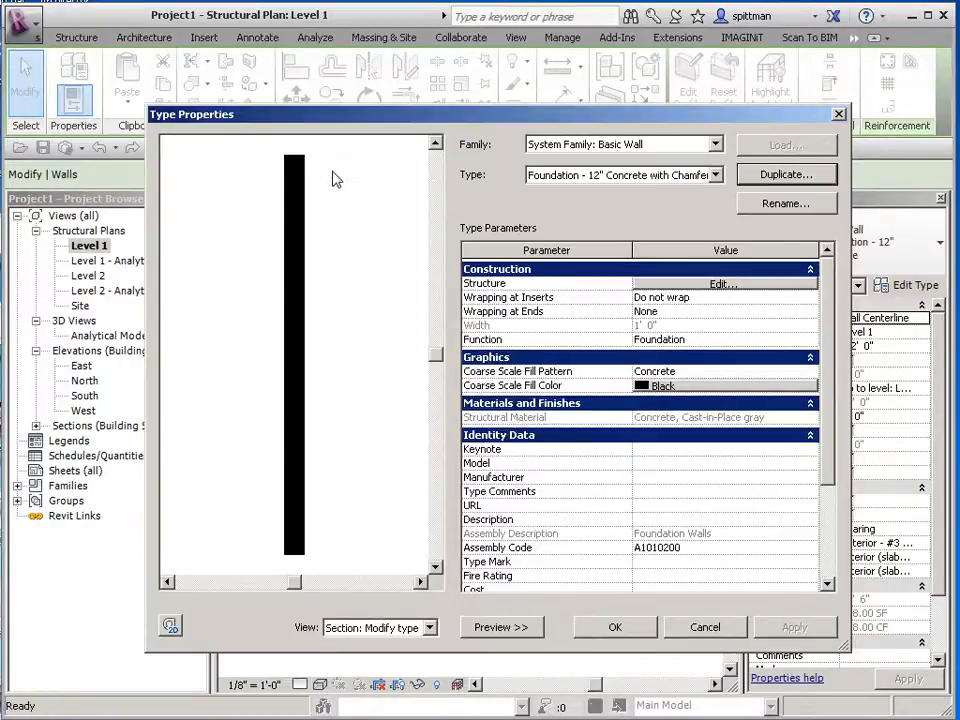
Open the new wall type's structure for editing, with the section preview focused on the wall's top.
scroll(325, 170, up, 4)
middle_drag(315, 180, 343, 377)
scroll(339, 346, up, 2)
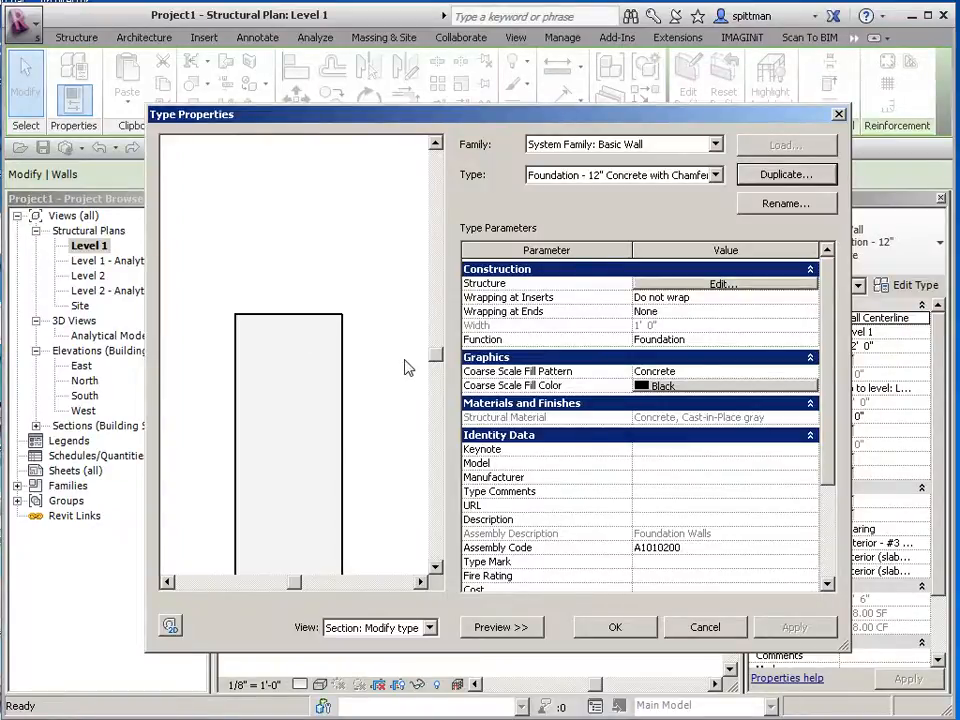
click(680, 284)
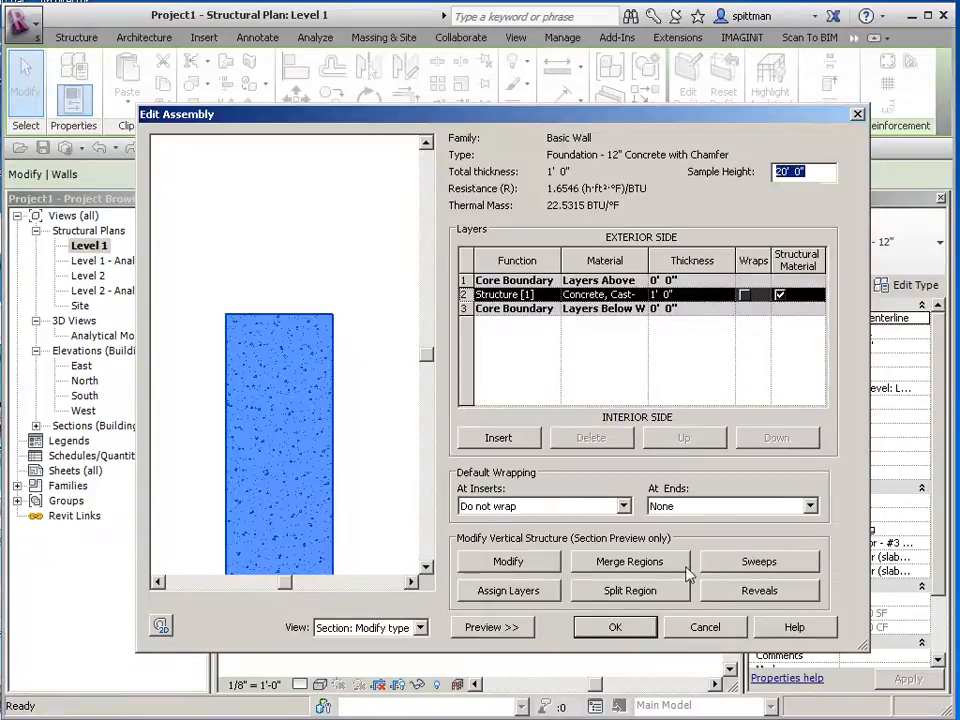
View the wall assembly preview as a floor plan, then return to the section view at the wall's top.
click(420, 627)
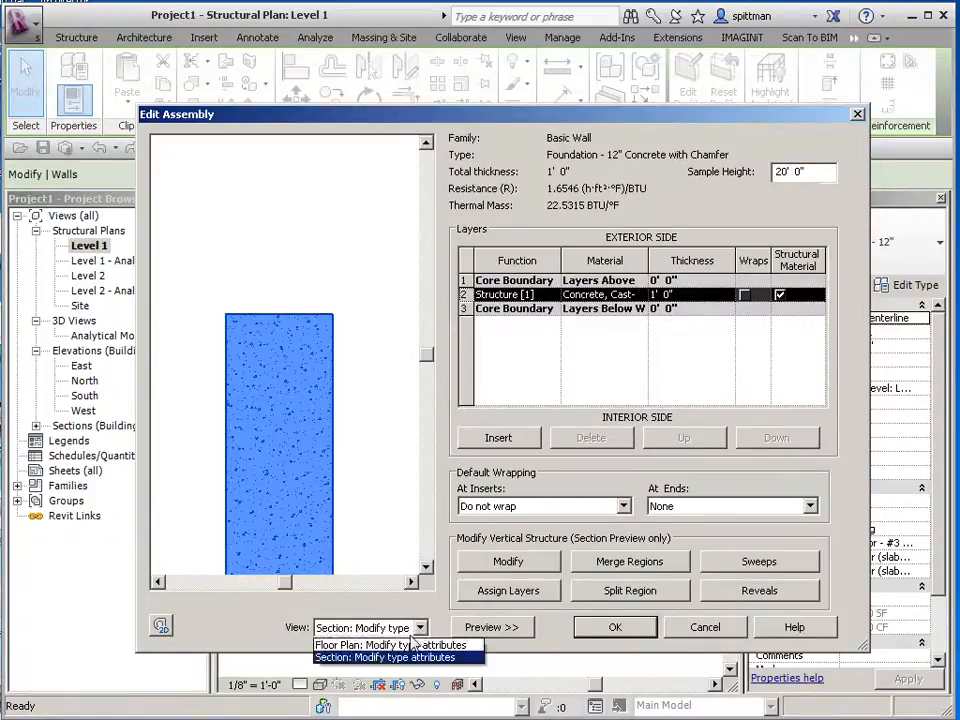
click(415, 645)
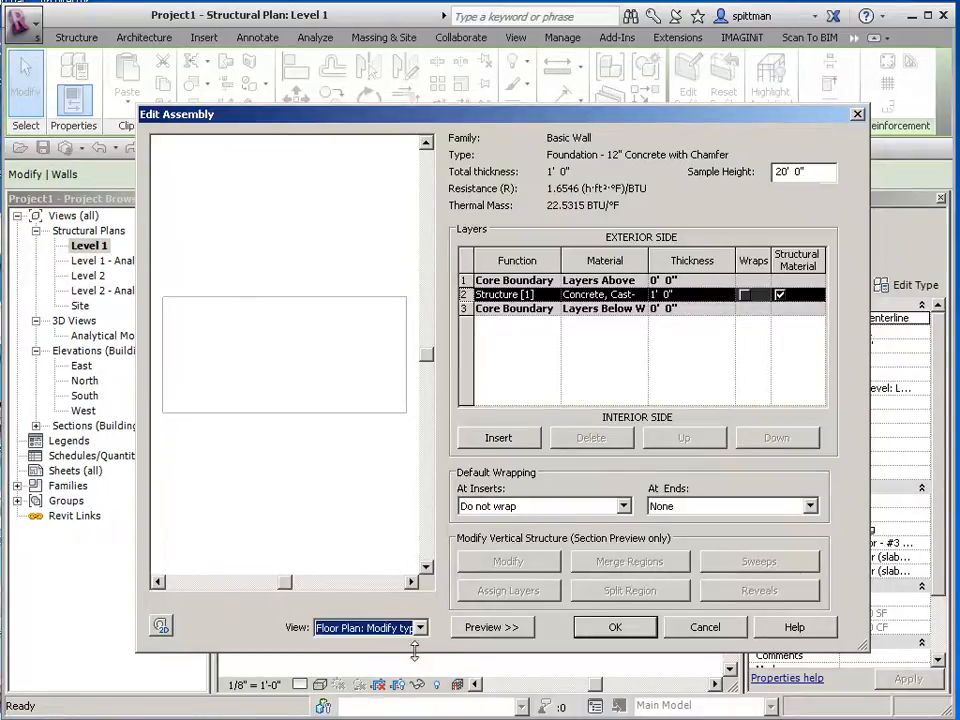
click(420, 627)
click(380, 657)
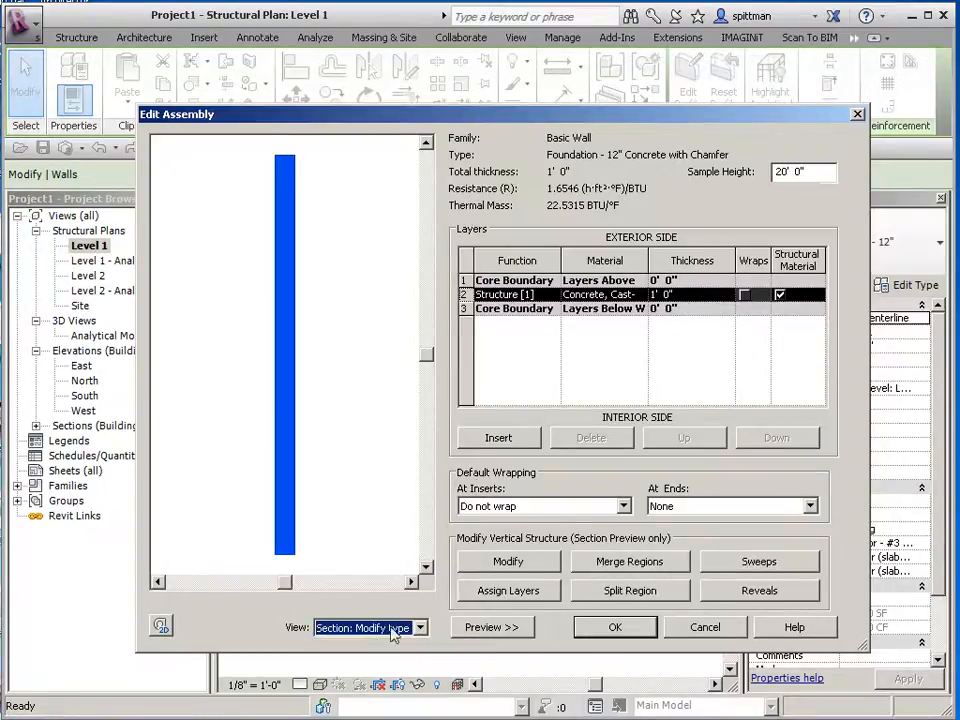
middle_drag(311, 178, 311, 306)
scroll(311, 300, up, 5)
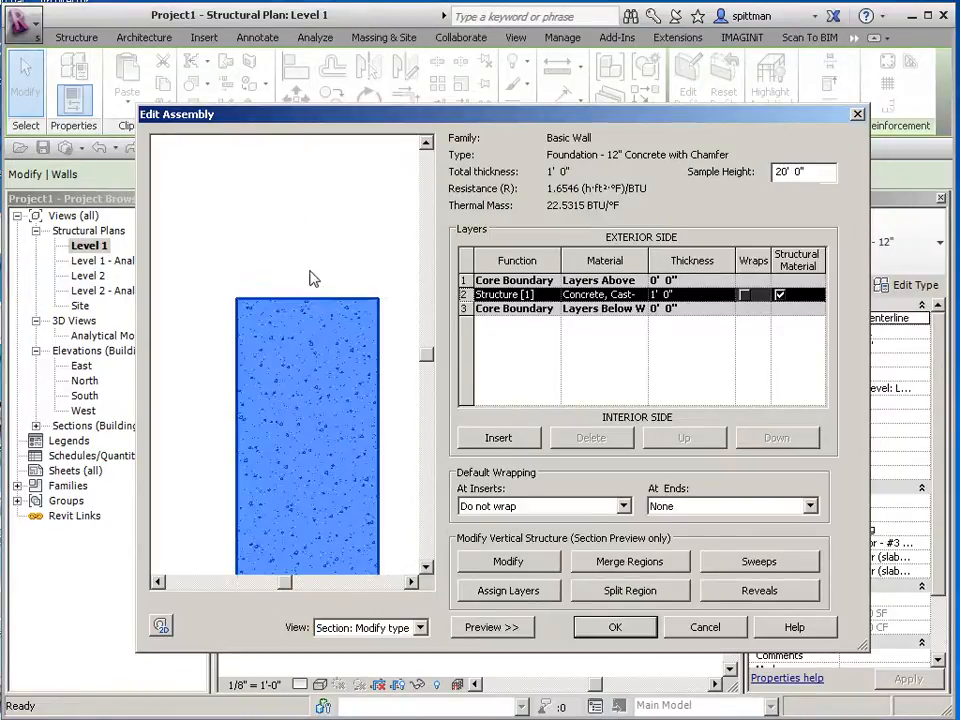
Add a reveal to the wall assembly using the profile "Reveal Chamfer : 1" Chamfer".
click(785, 592)
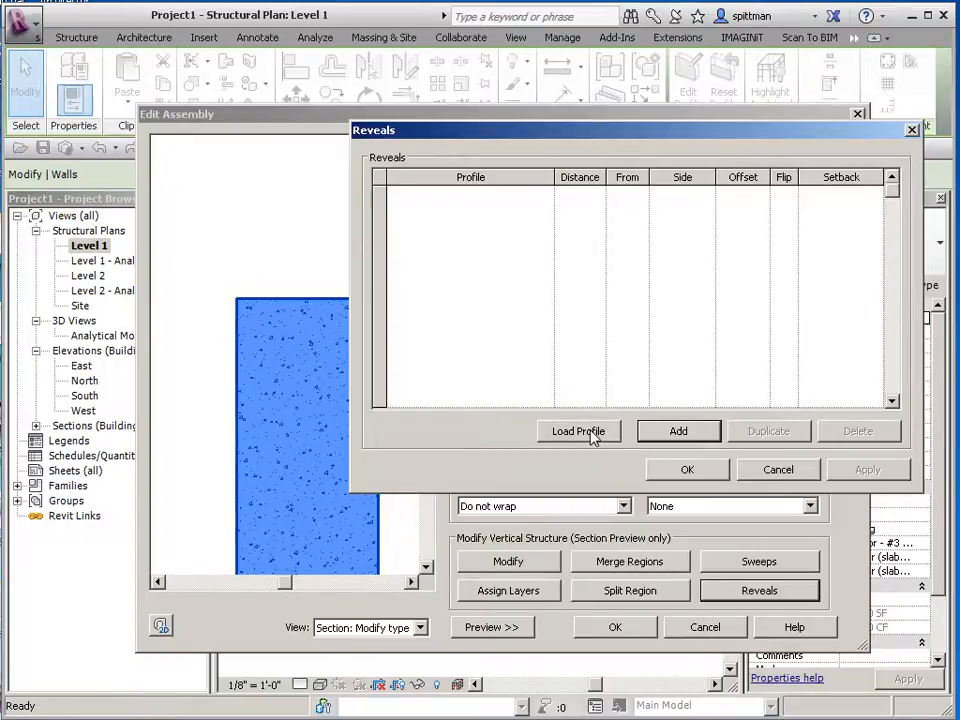
click(678, 431)
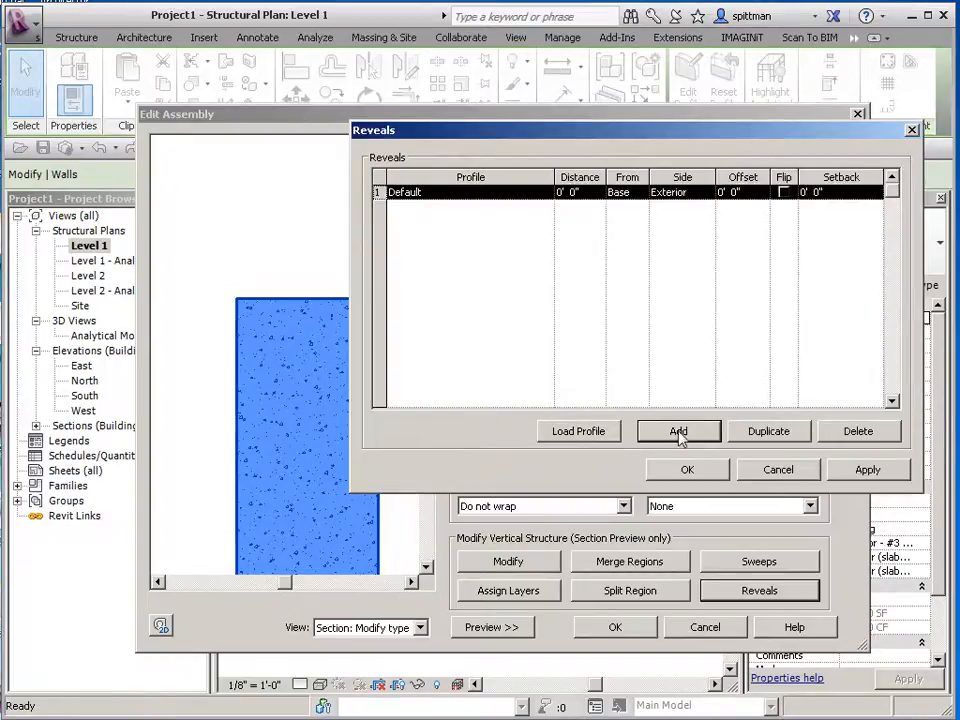
click(540, 196)
click(505, 217)
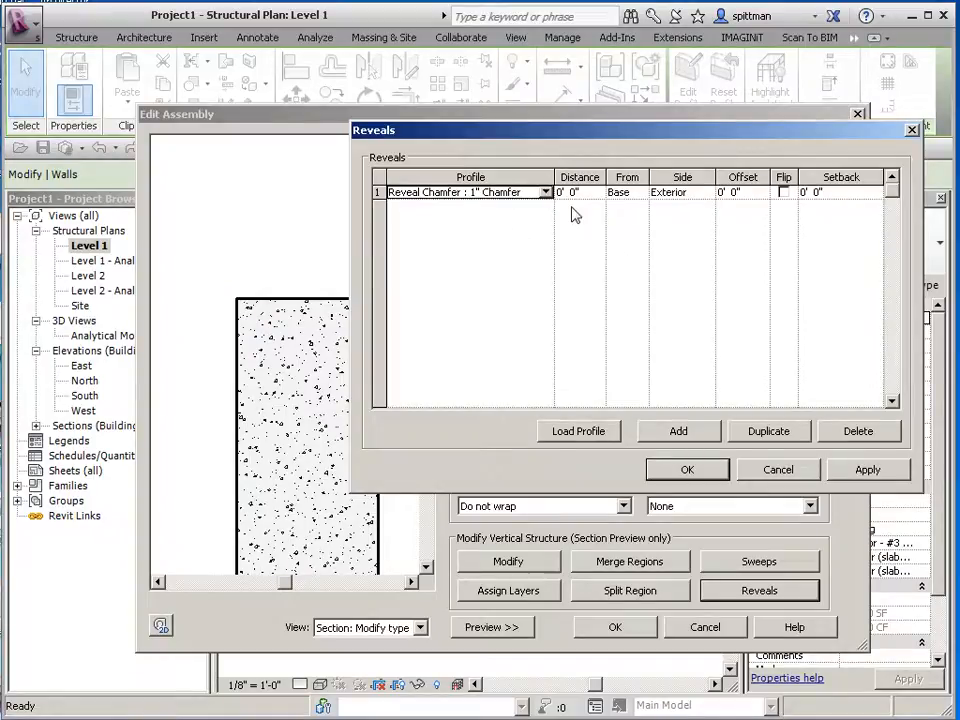
Place the reveal from the Top of the wall, apply it, and confirm the assembly and type changes.
click(638, 194)
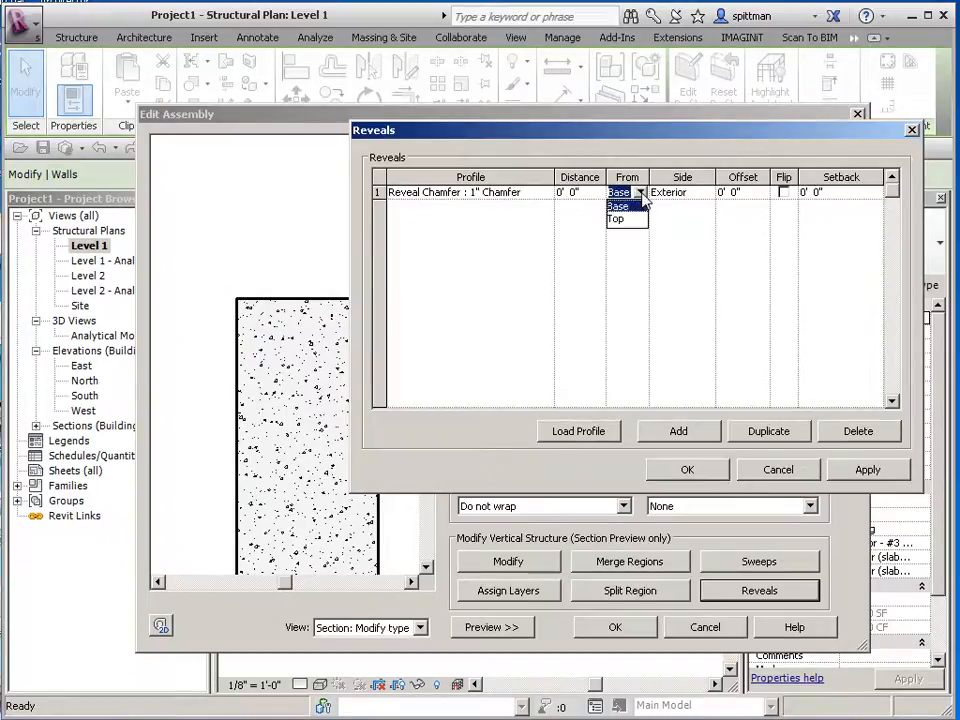
click(628, 219)
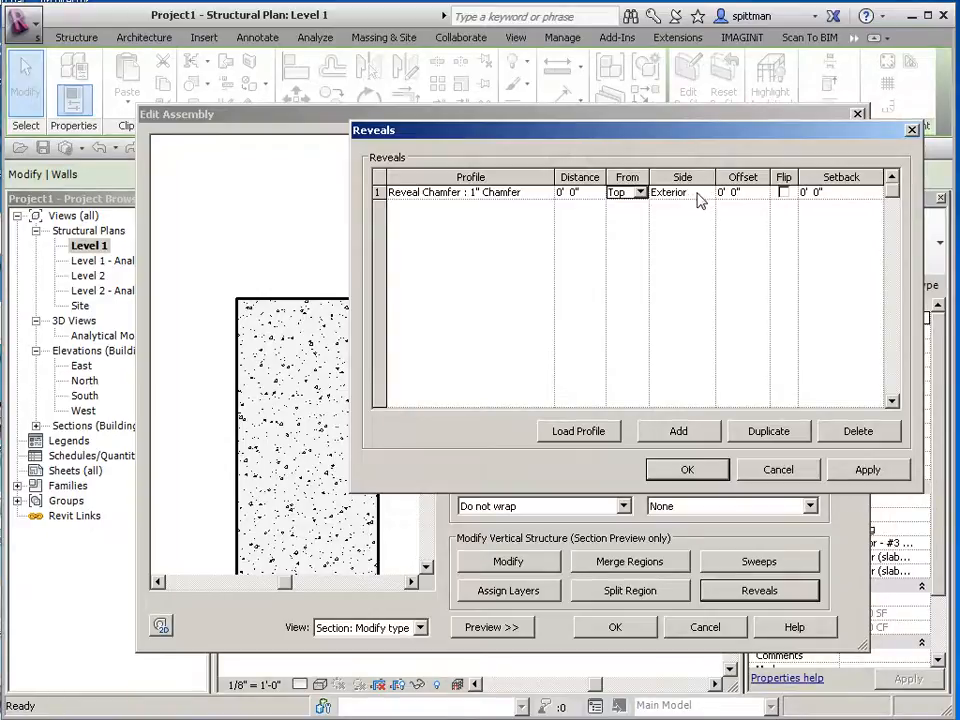
click(752, 193)
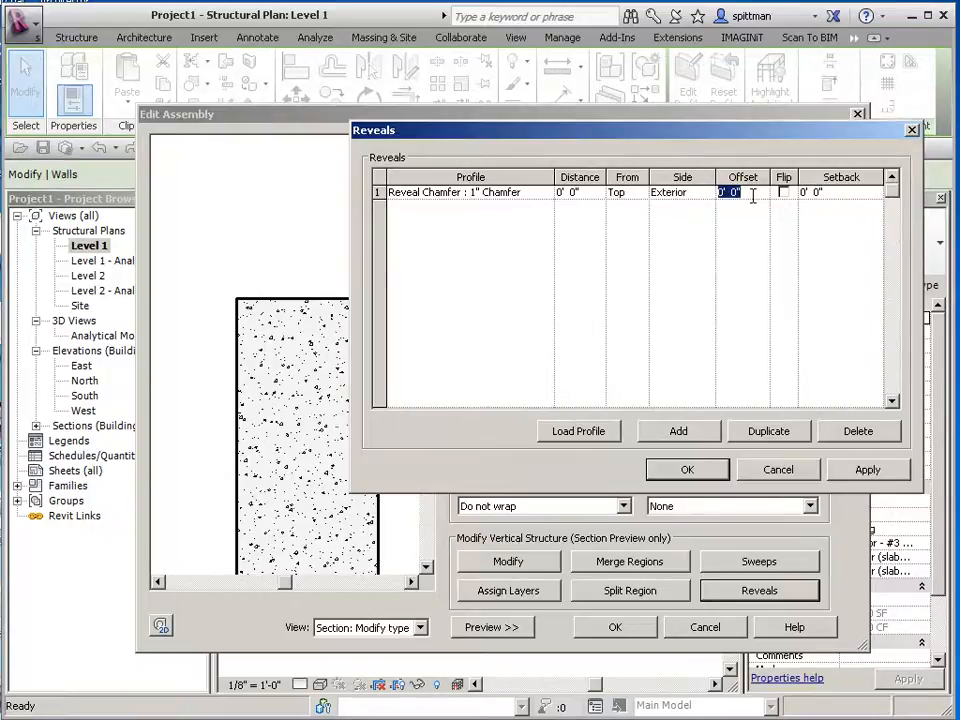
click(855, 192)
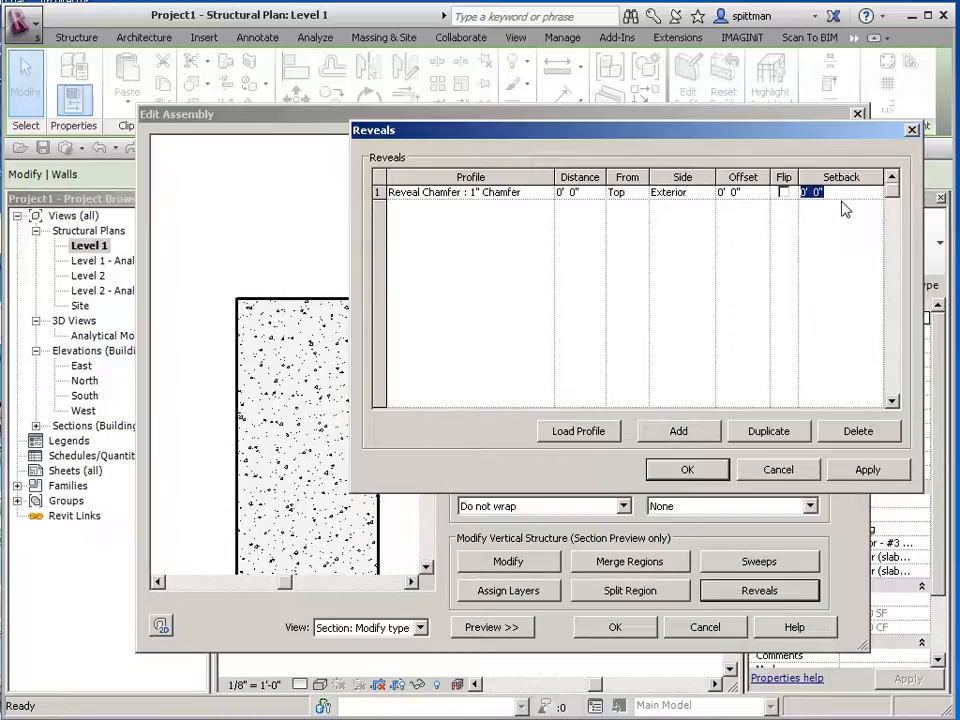
click(855, 472)
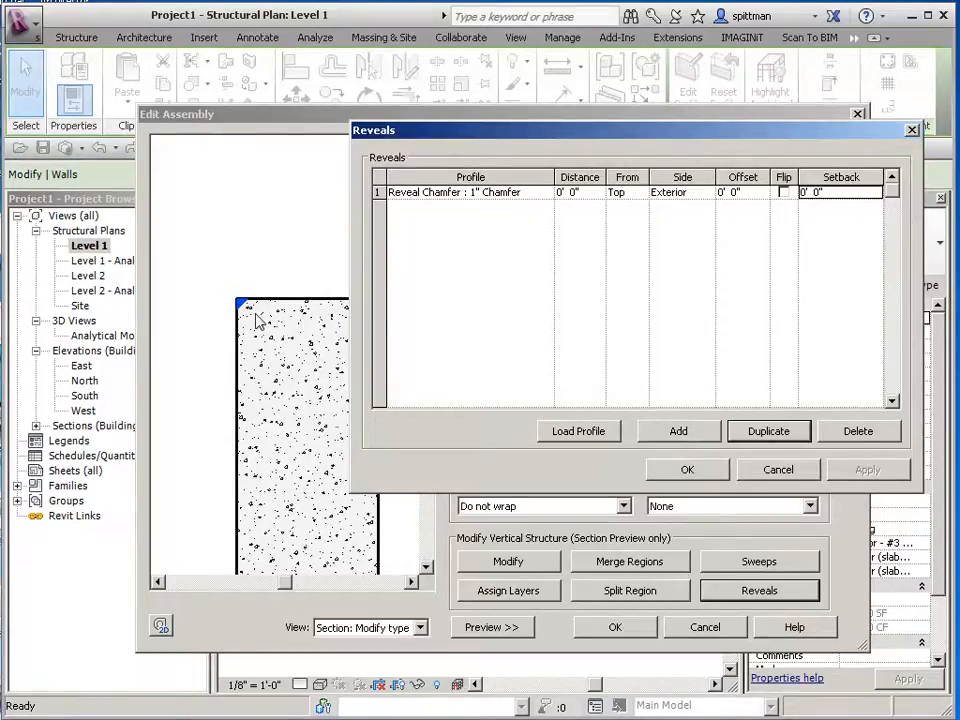
click(687, 471)
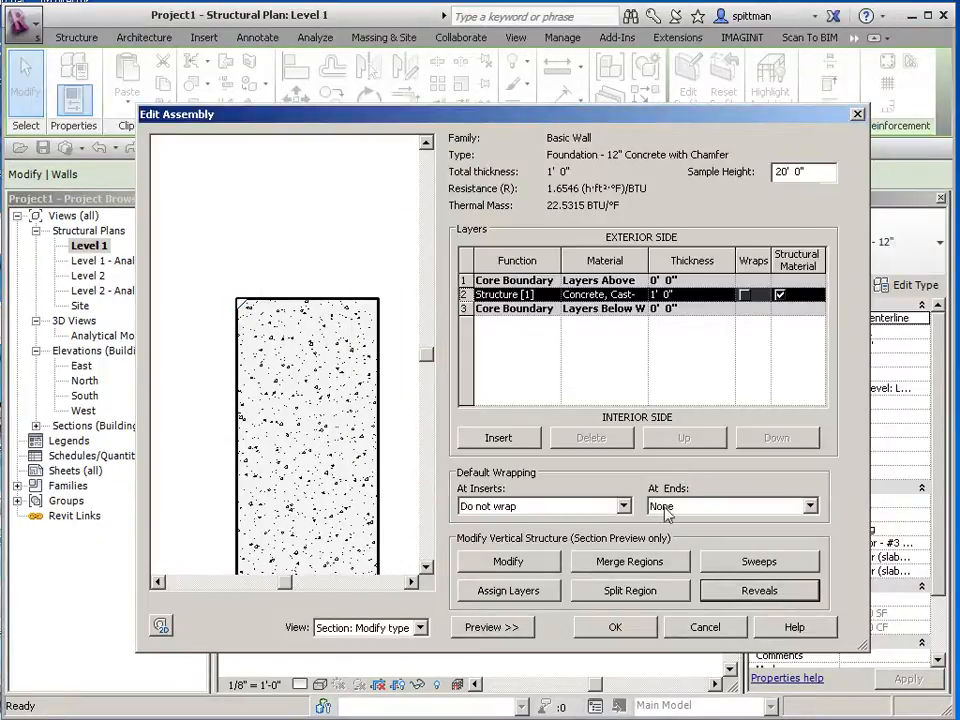
click(605, 628)
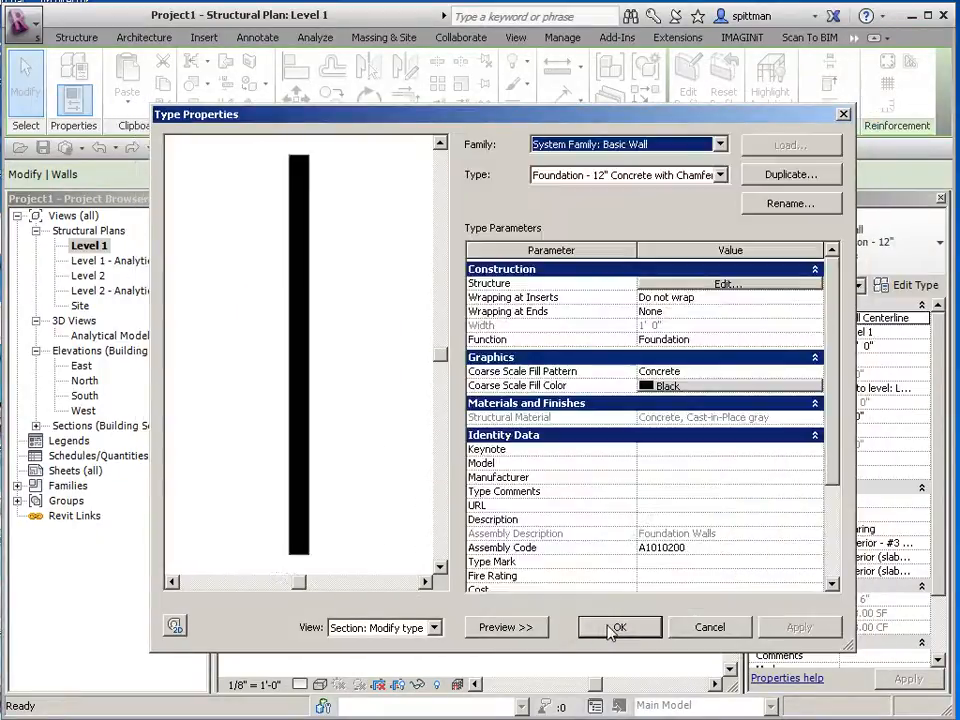
click(612, 627)
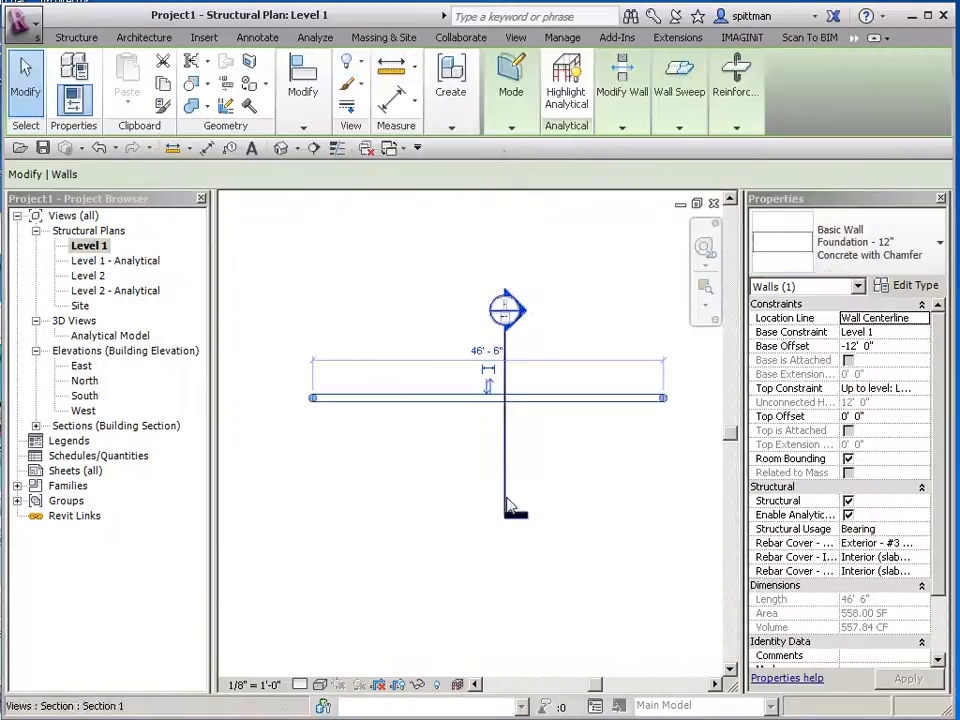
click(556, 327)
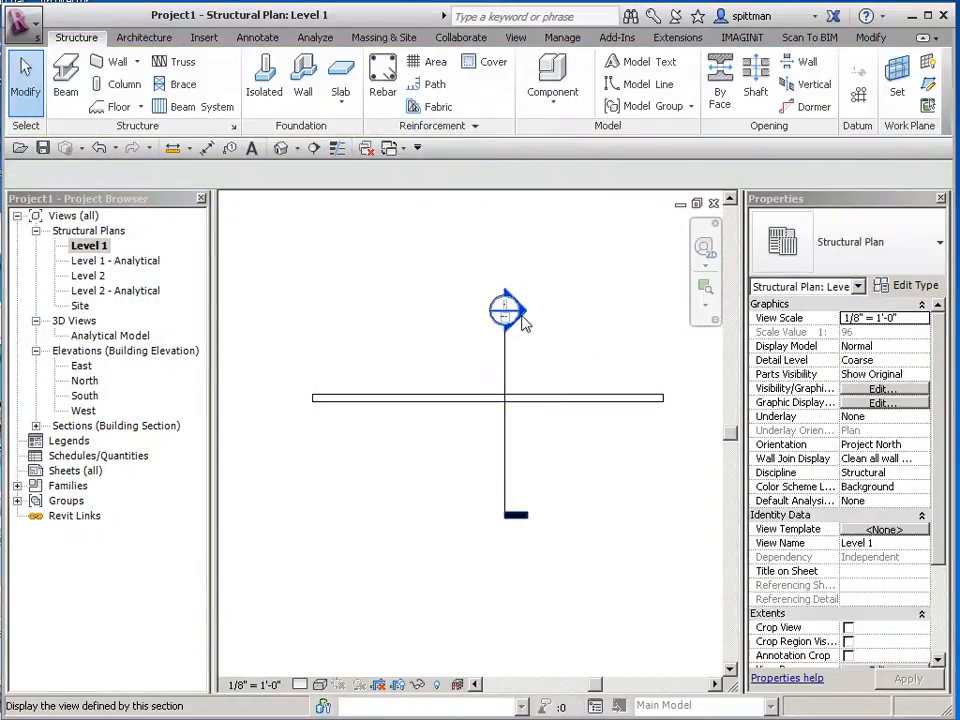
Open the section through the wall, set its view scale to 1/2" = 1'-0", and examine the wall's chamfered top corner.
double_click(525, 322)
click(252, 685)
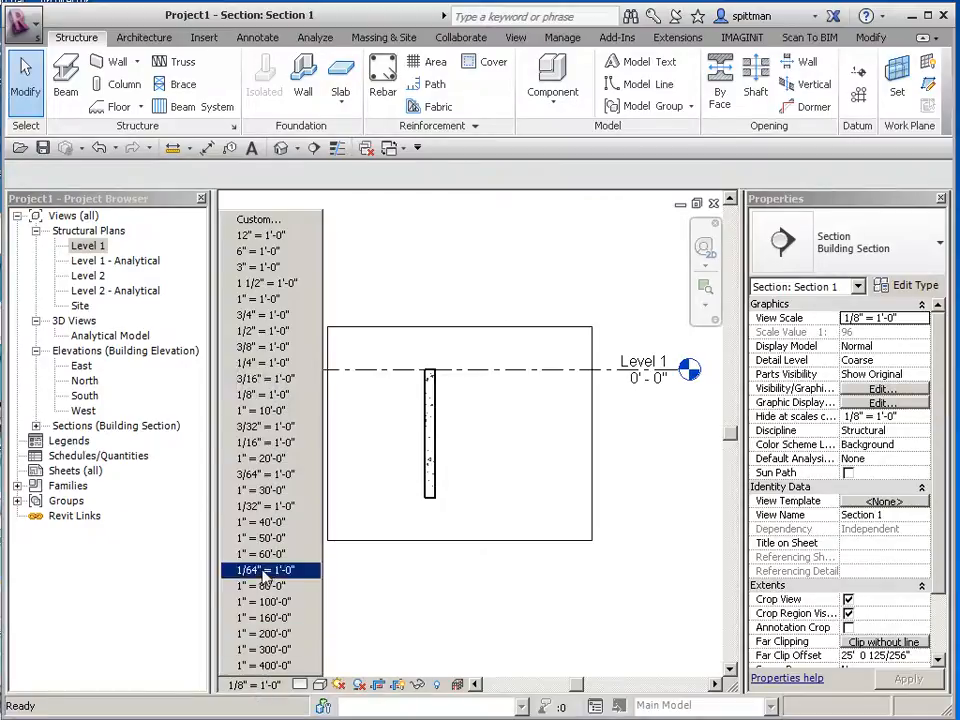
click(262, 331)
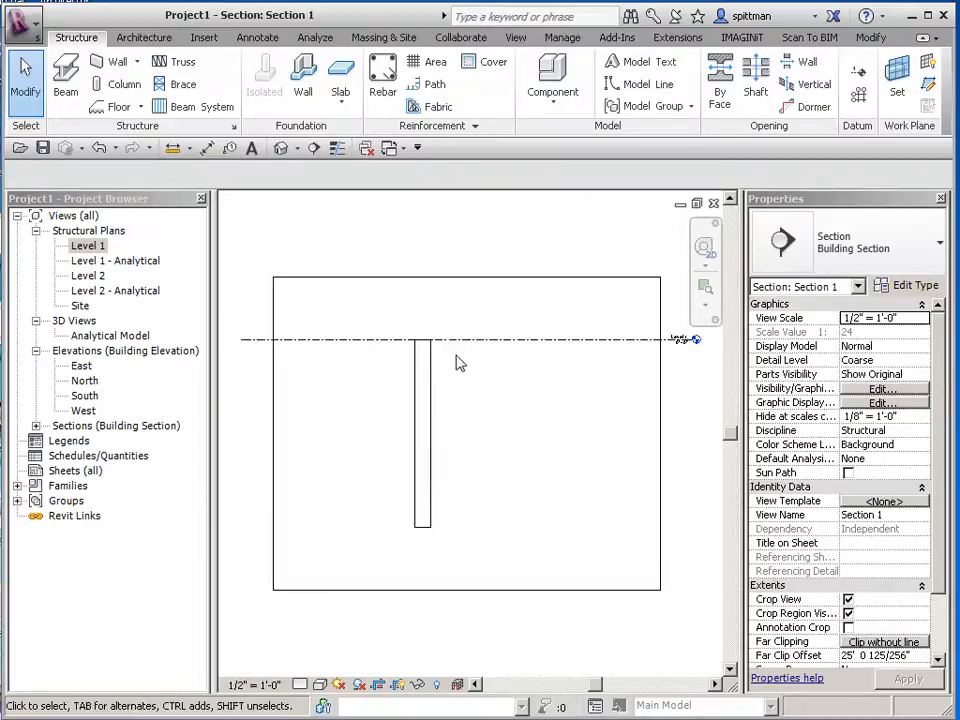
scroll(455, 363, up, 5)
scroll(457, 344, up, 2)
middle_drag(466, 358, 531, 415)
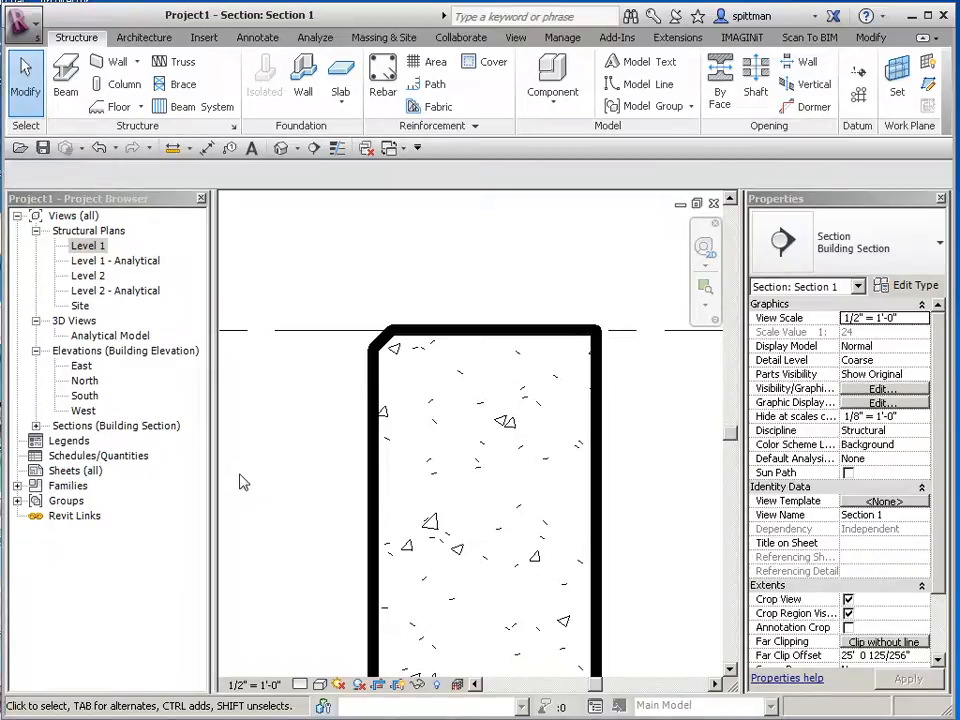
Duplicate the 1" Chamfer type of the Reveal Chamfer profile family as "2" Chamfer".
click(18, 486)
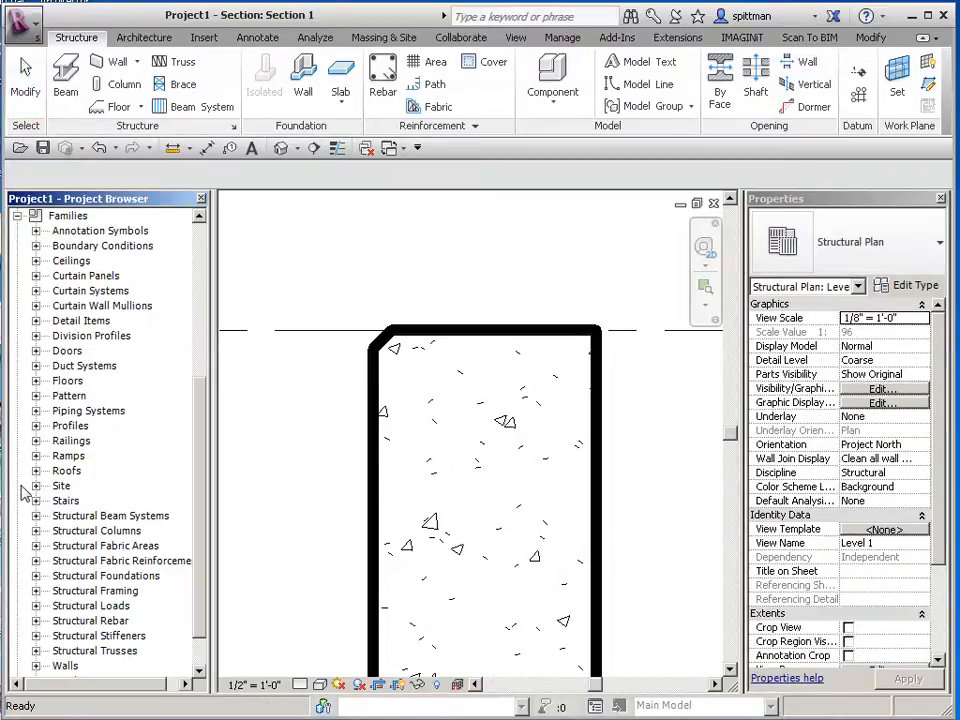
click(36, 426)
click(54, 500)
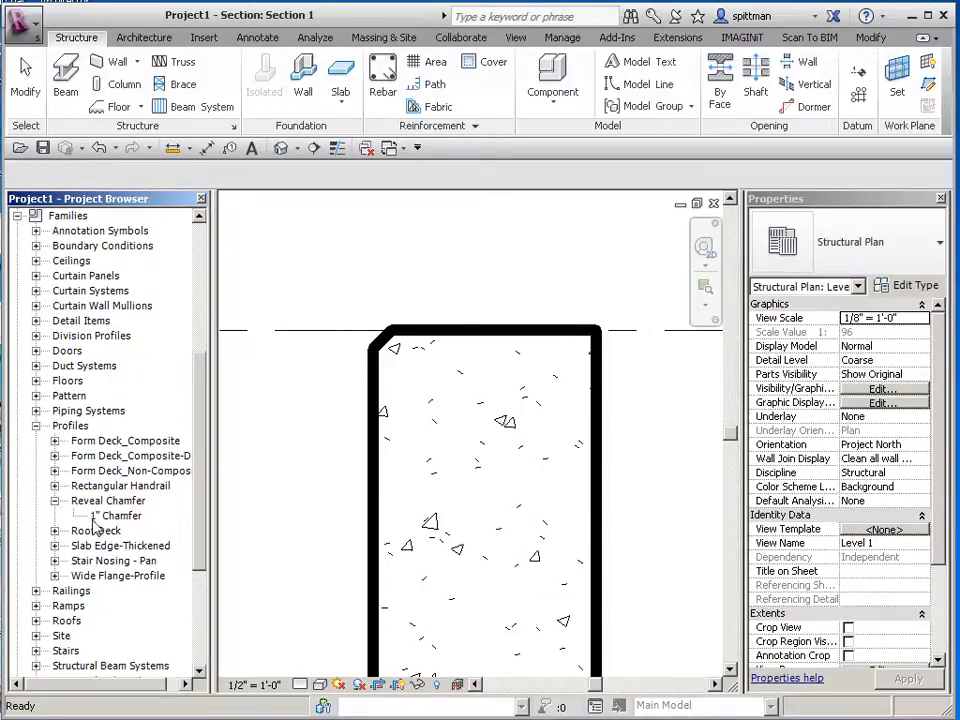
double_click(115, 515)
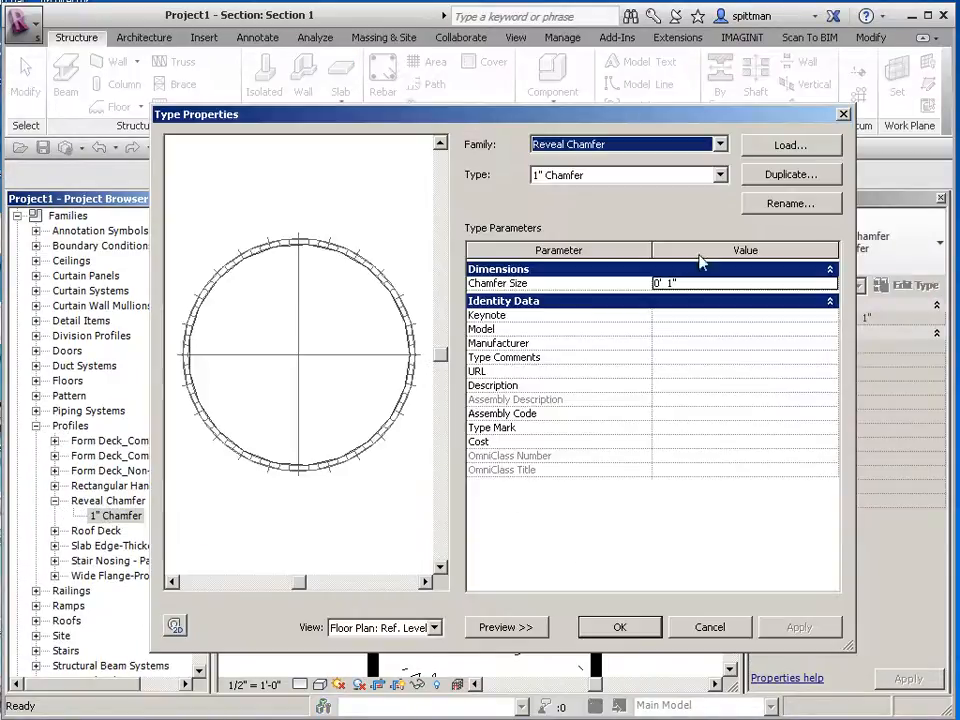
click(790, 174)
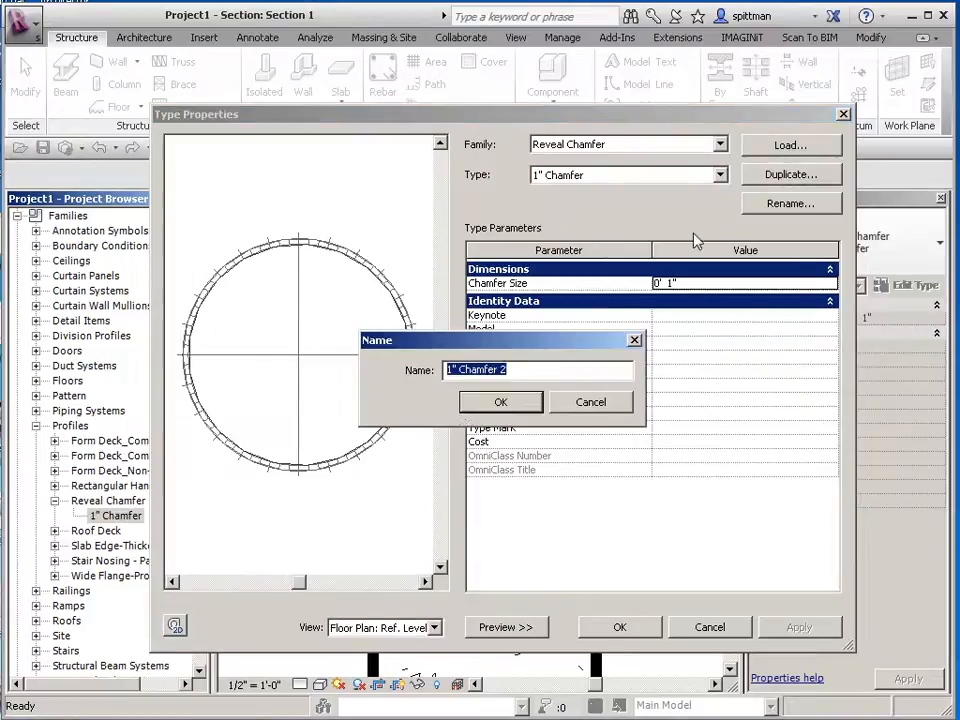
double_click(503, 370)
key(BackSpace)
key(BackSpace)
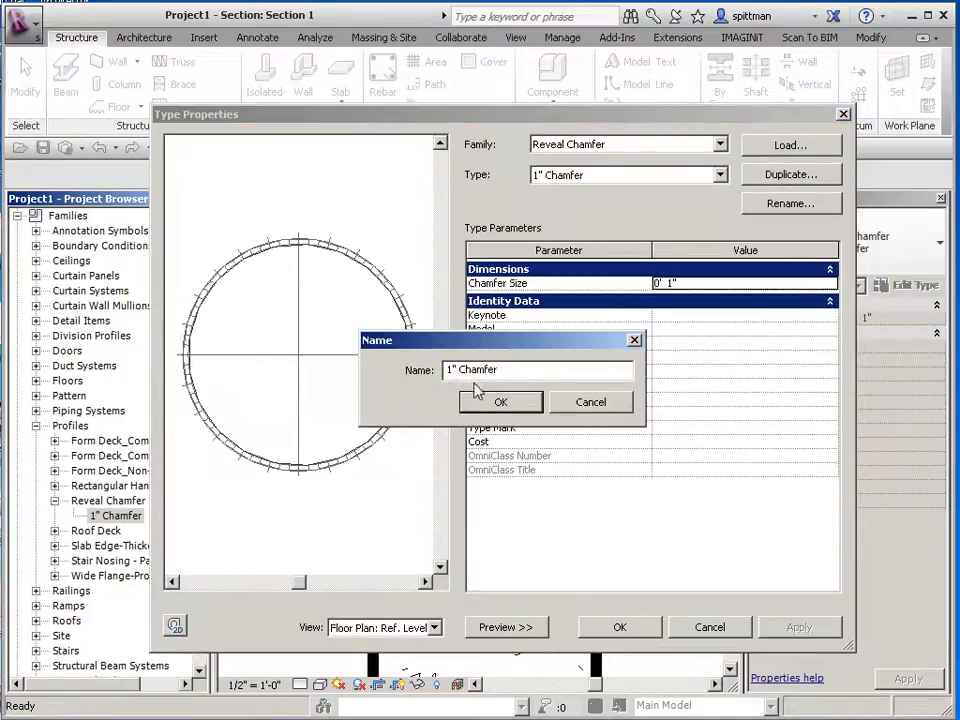
drag(448, 370, 453, 372)
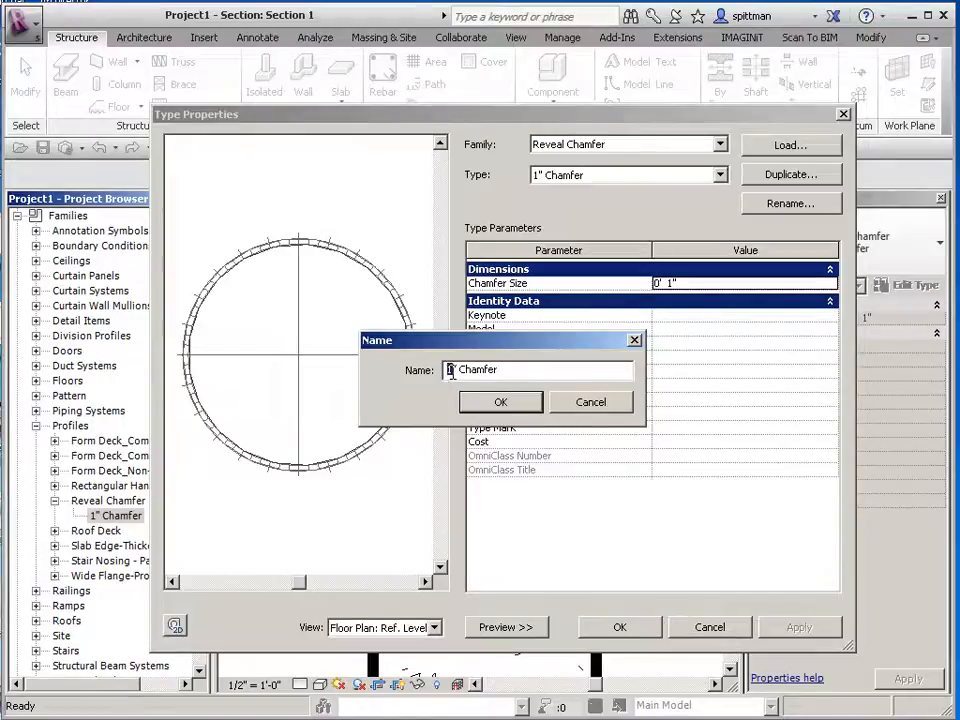
text(2)
click(500, 401)
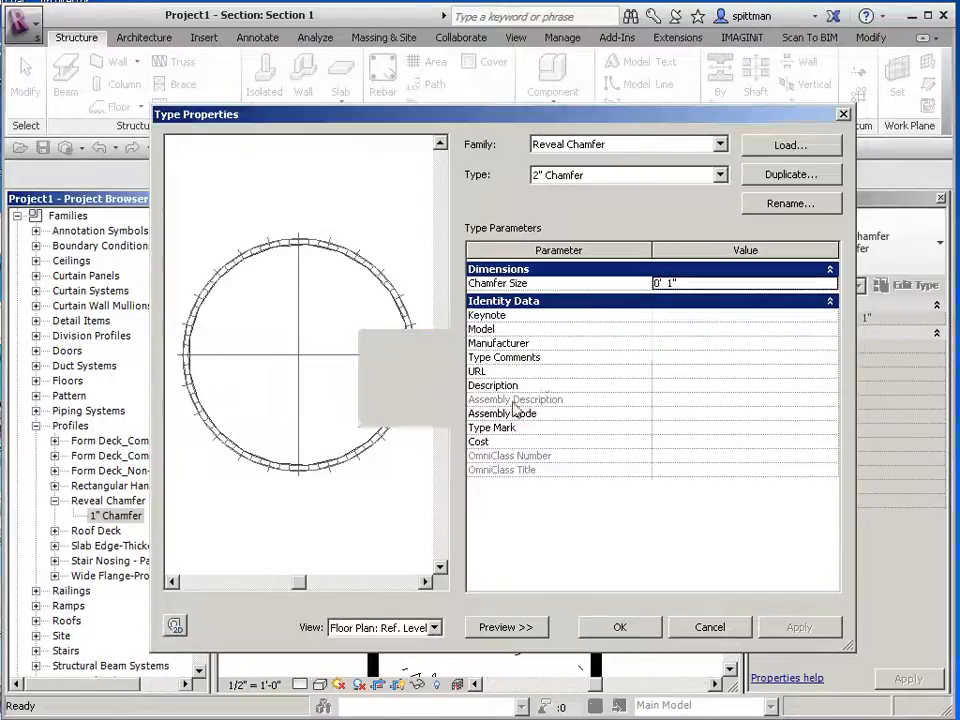
Set the Chamfer Size of the 2" Chamfer profile type to 0' 2" and confirm the type properties.
click(692, 284)
double_click(670, 283)
text(2)
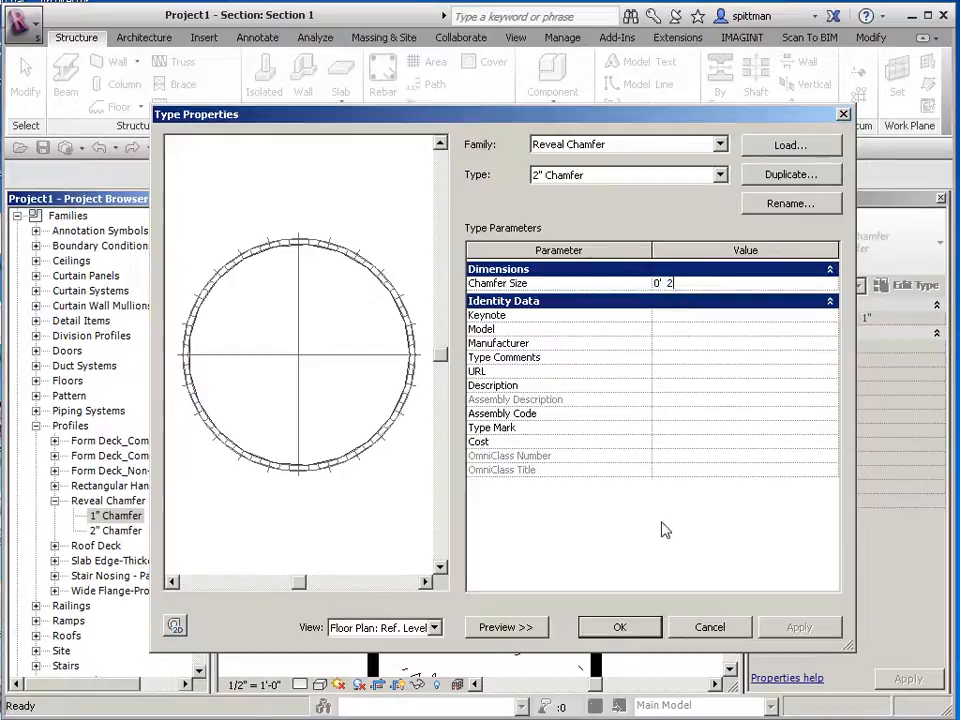
click(620, 628)
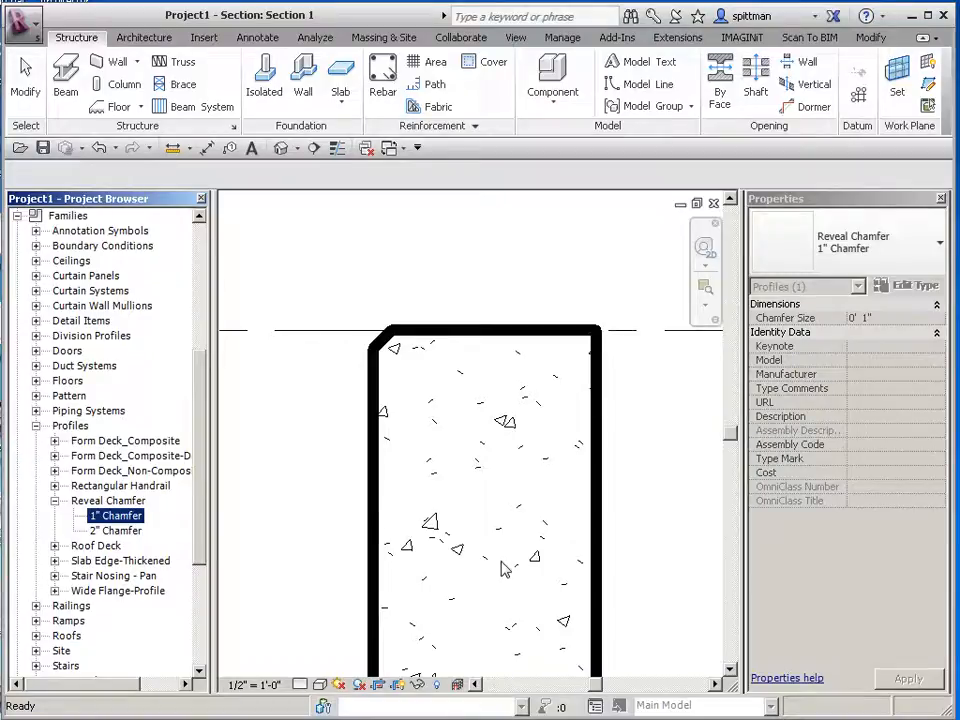
Open the reveals of the sectioned foundation wall's type structure, with the assembly preview set to section view.
click(628, 343)
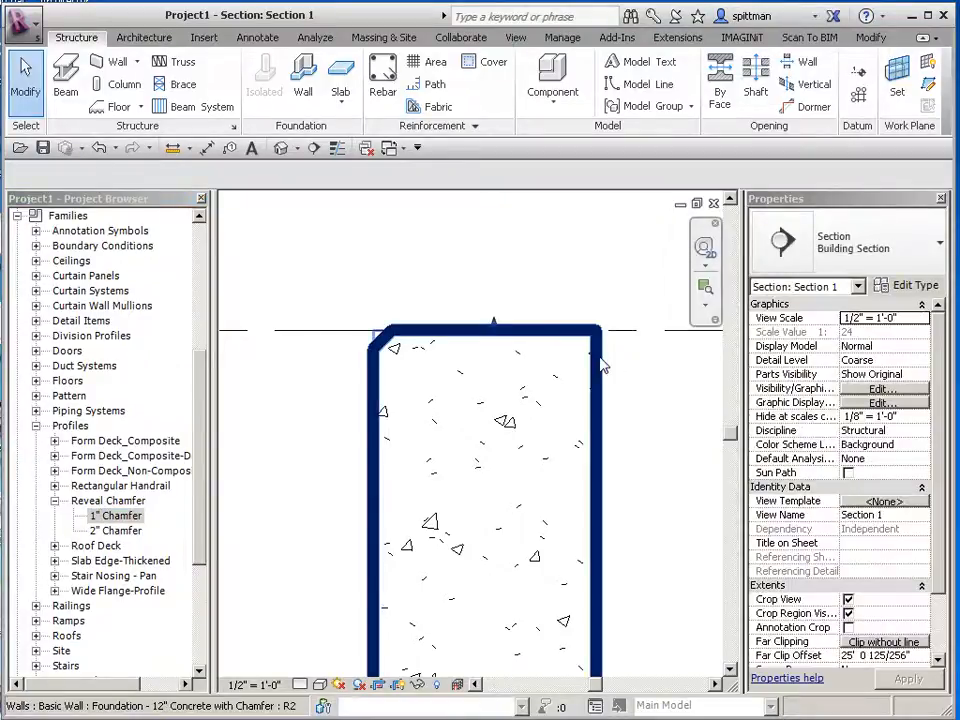
click(603, 366)
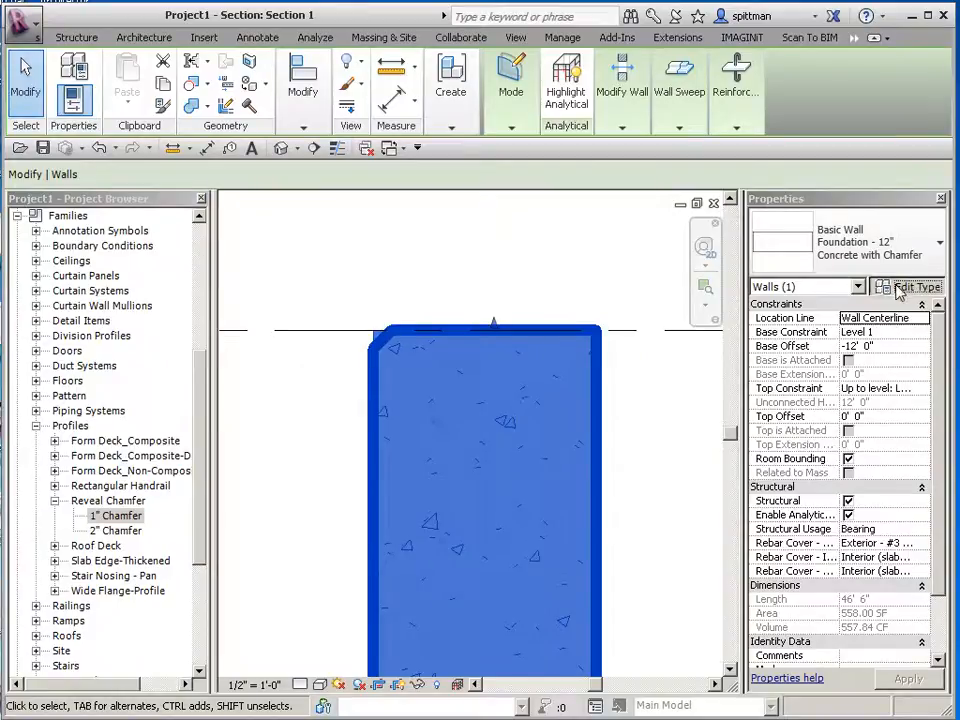
click(903, 288)
click(728, 284)
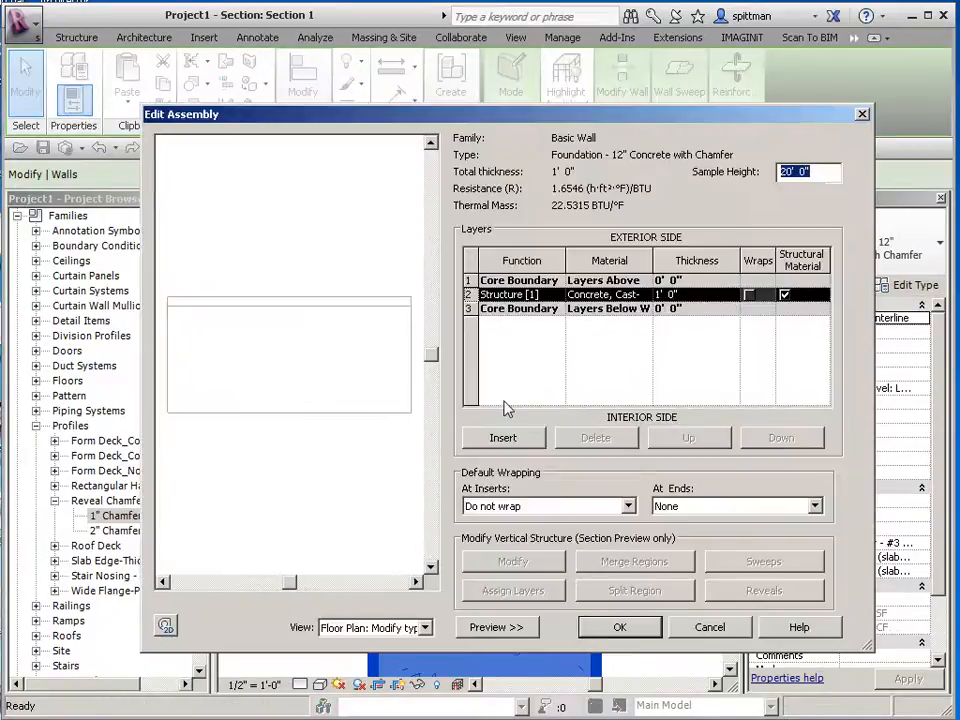
click(424, 628)
click(390, 596)
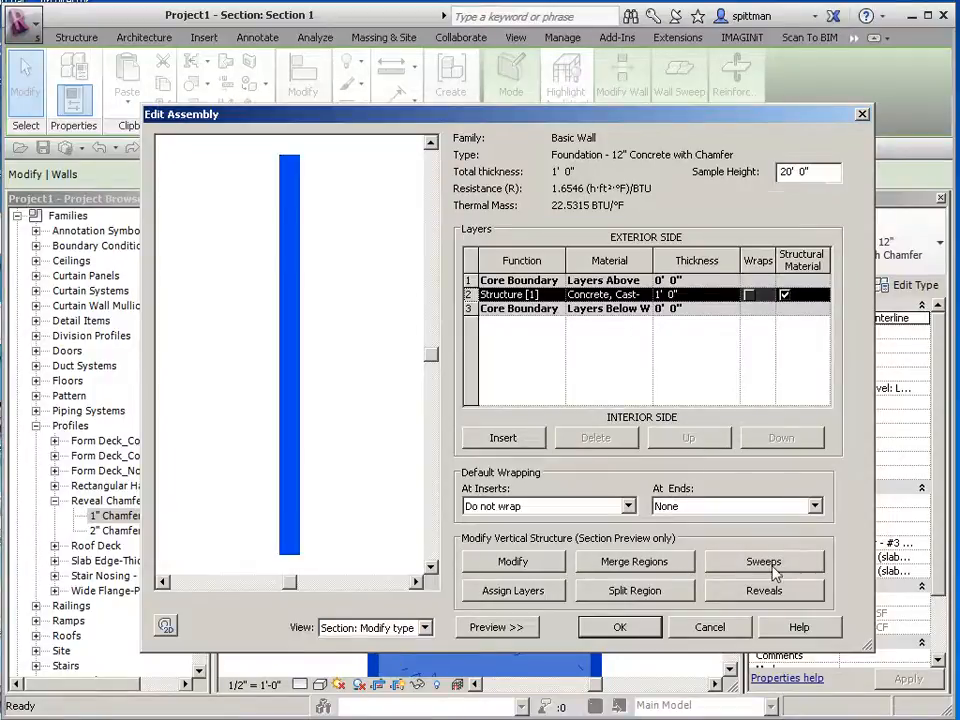
click(766, 562)
click(770, 591)
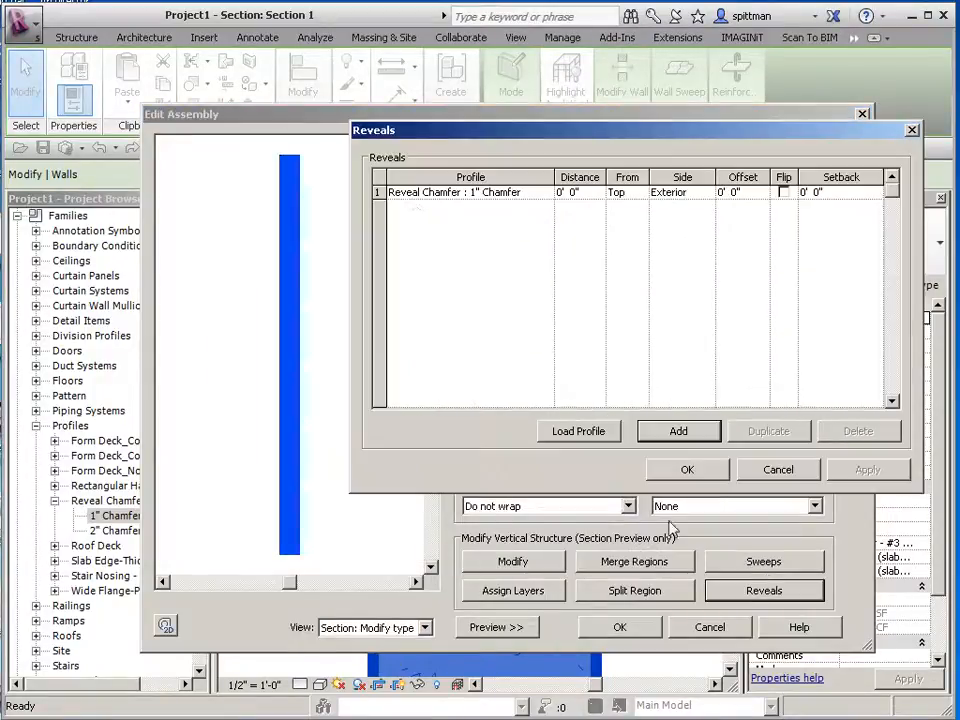
Change the wall reveal's profile to "Reveal Chamfer : 2" Chamfer", confirm the assembly and type changes, and deselect the wall.
click(545, 192)
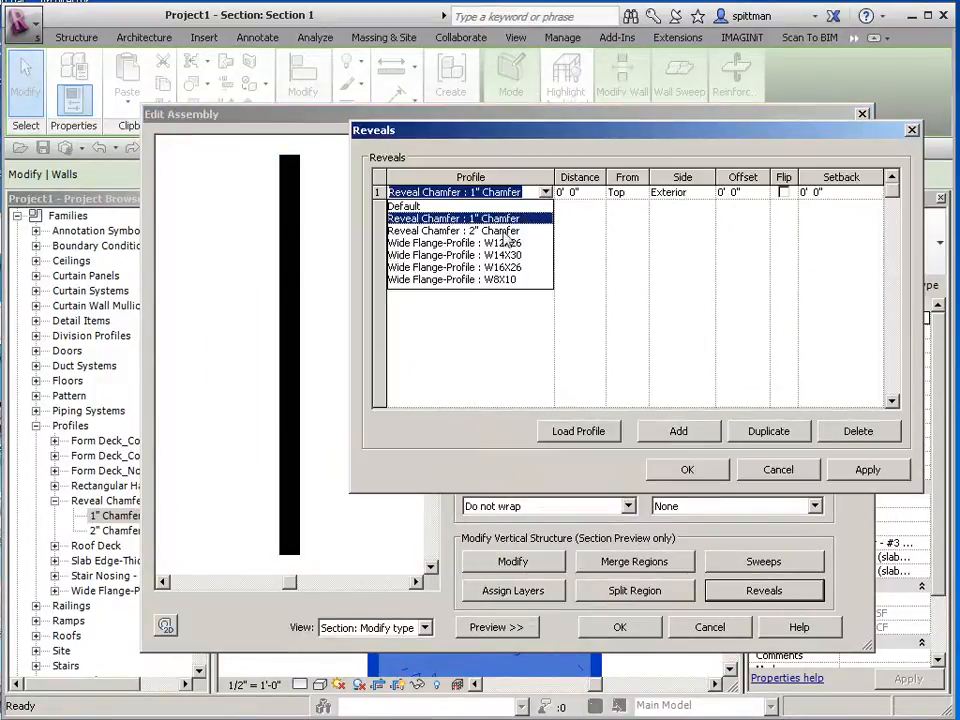
click(455, 230)
click(688, 470)
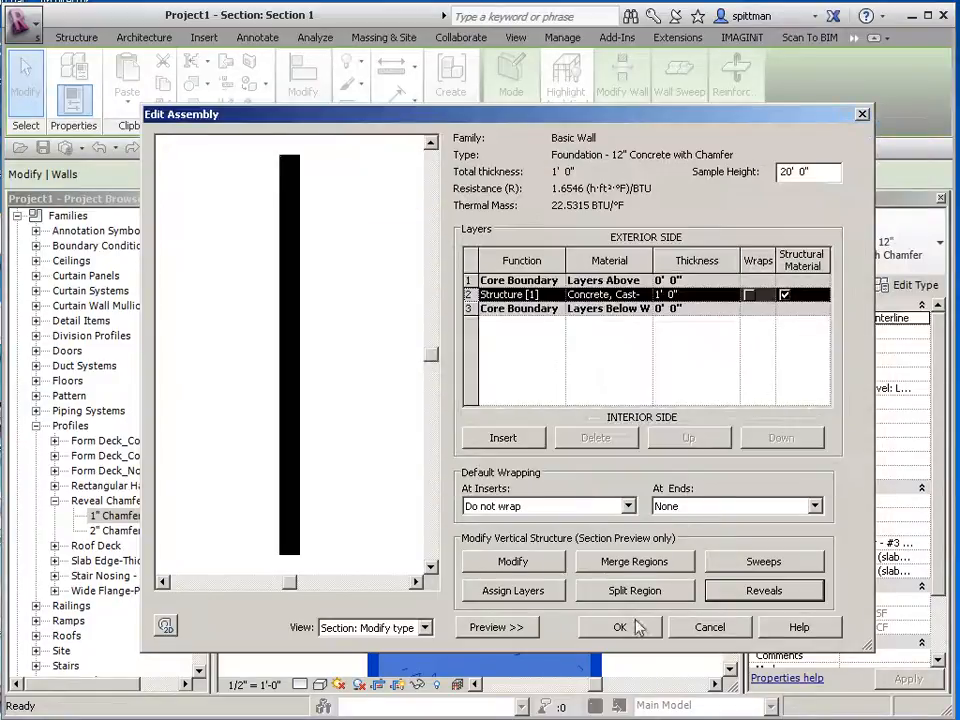
click(619, 627)
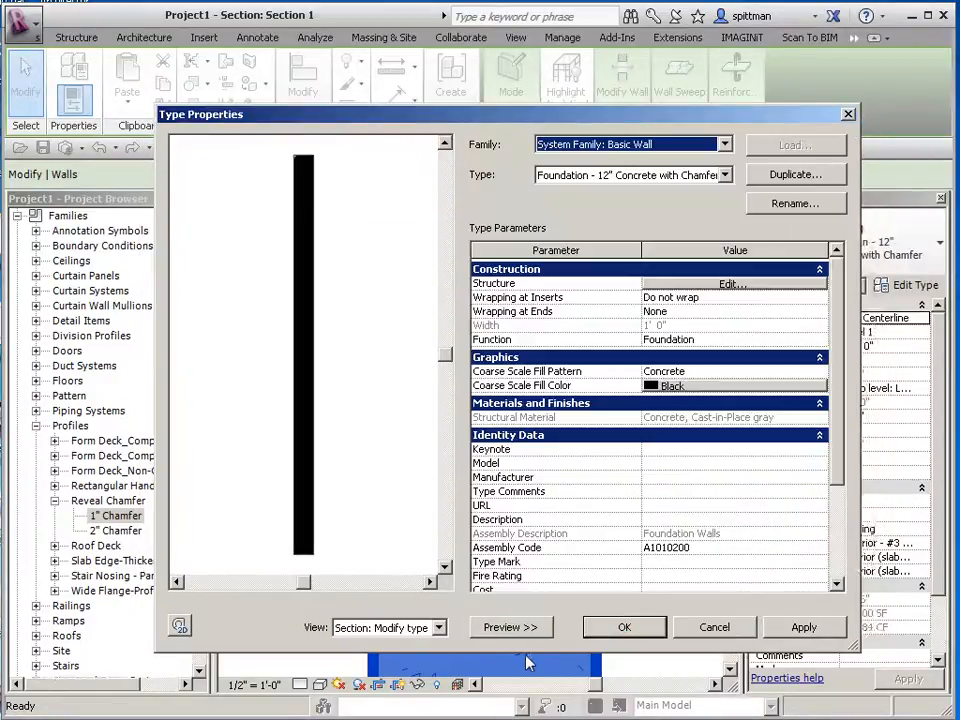
click(626, 626)
click(665, 450)
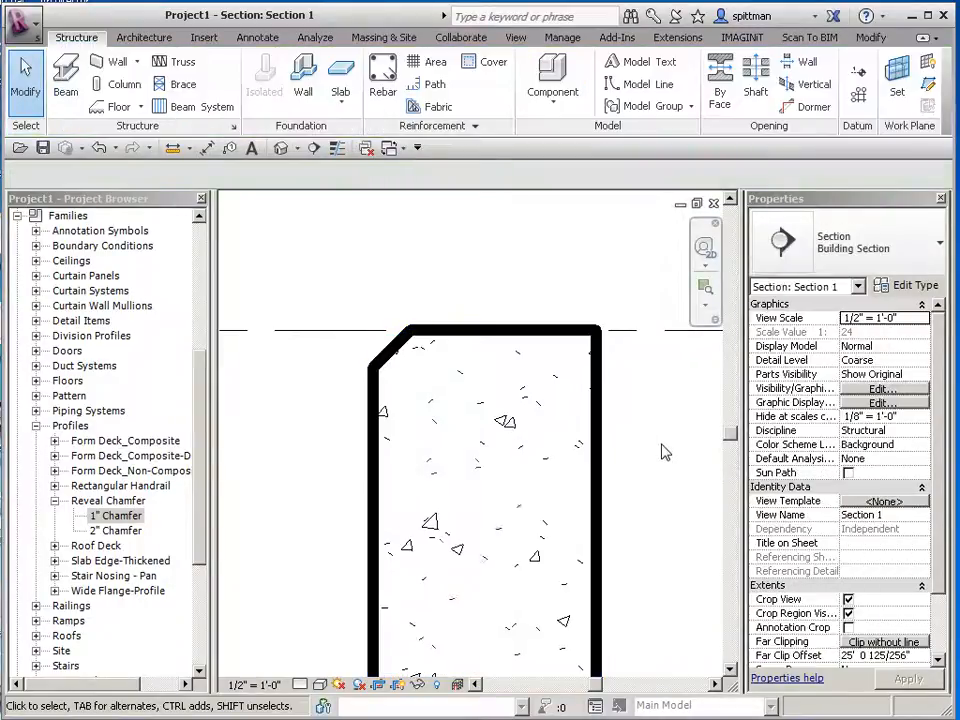